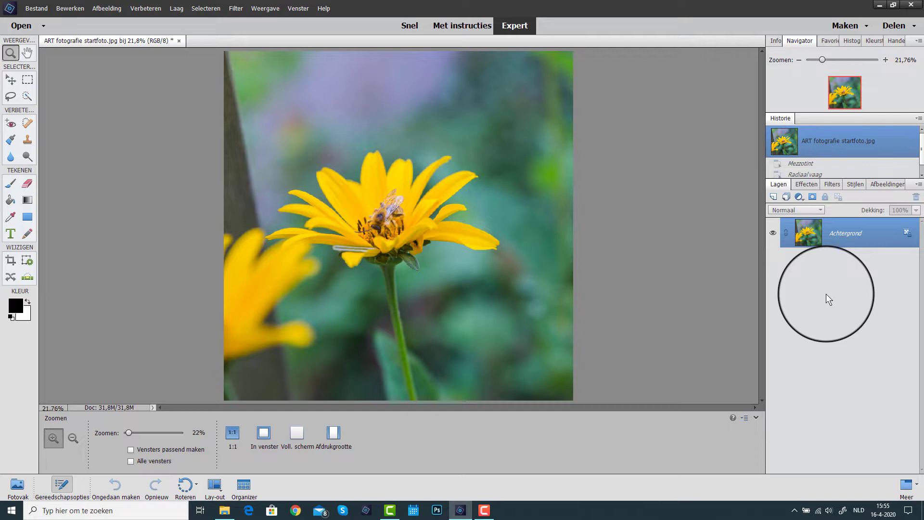
Step: Duplicate the flower layer and apply a Normale vegen Mezzotint to the copy 'Laag 1'
key(ctrl+j)
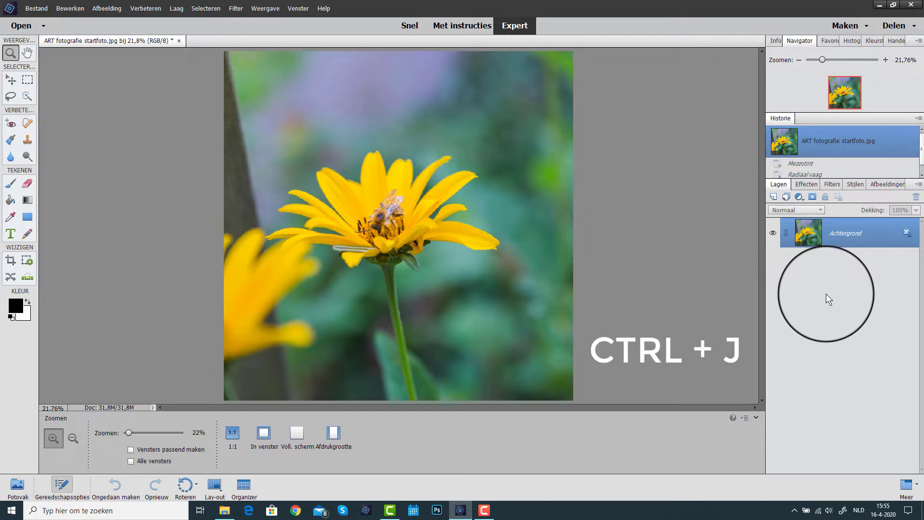
key(ctrl+j)
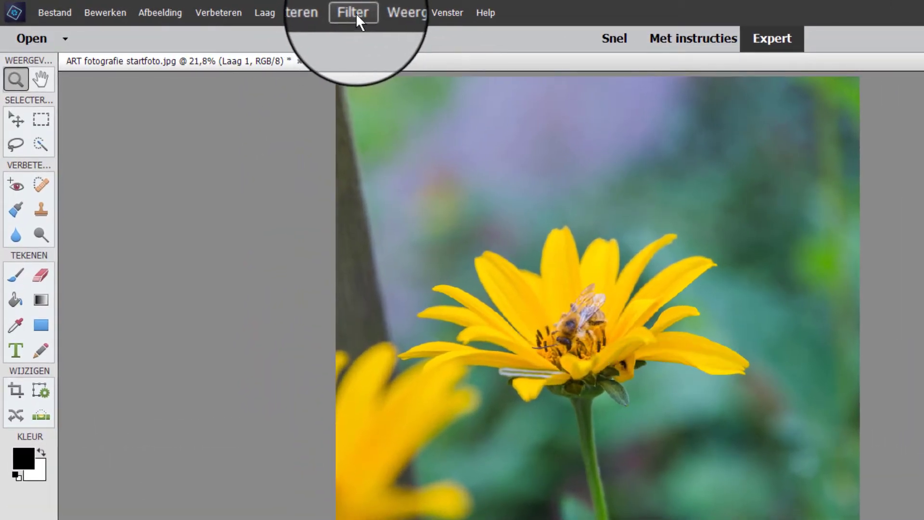
click(357, 13)
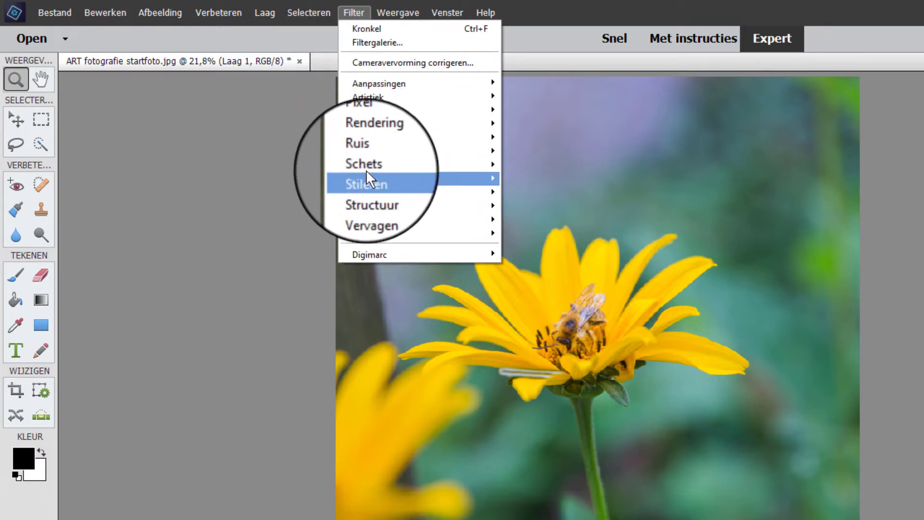
mouse_move(390, 124)
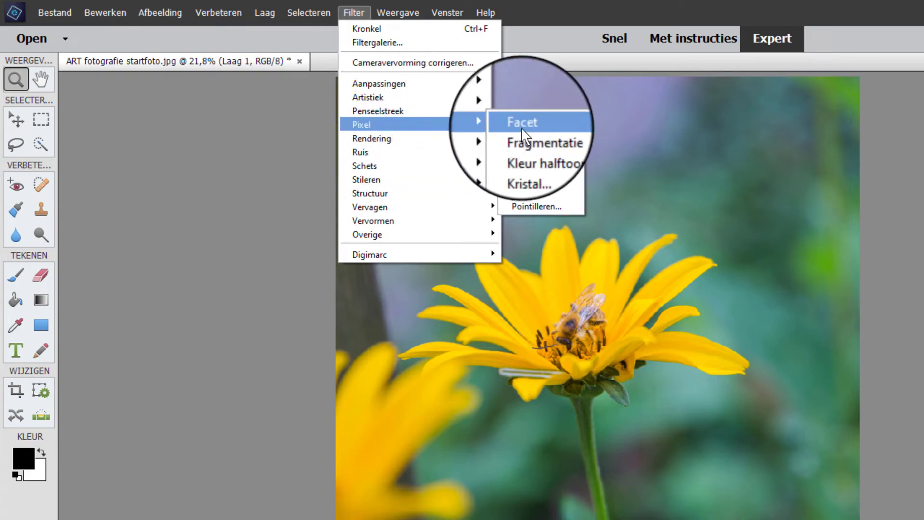
click(530, 179)
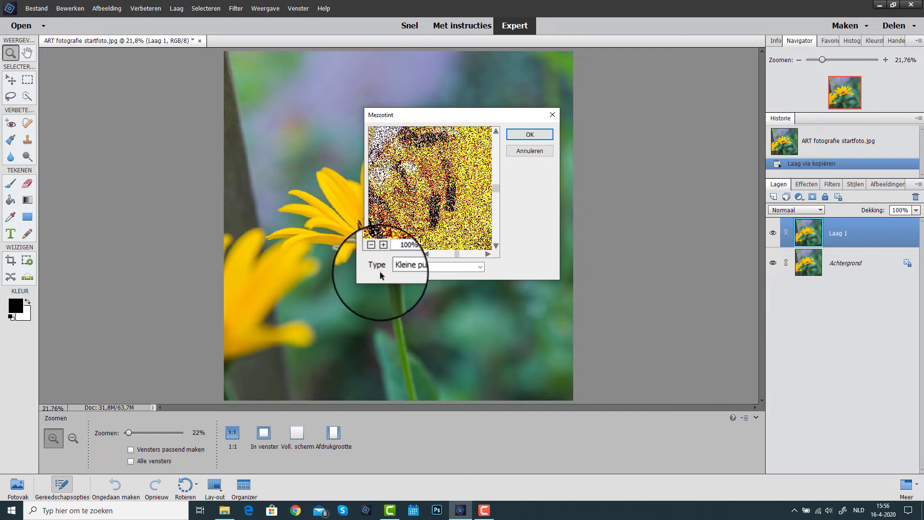
click(480, 267)
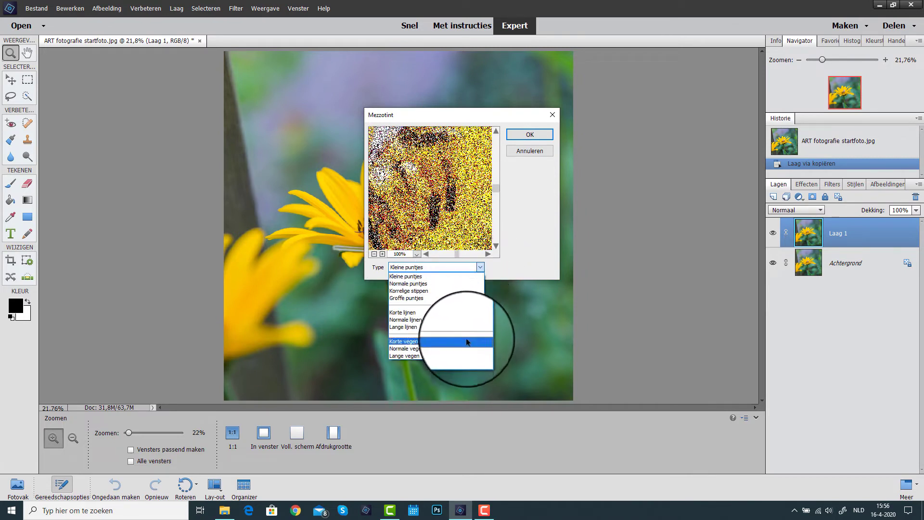
click(450, 344)
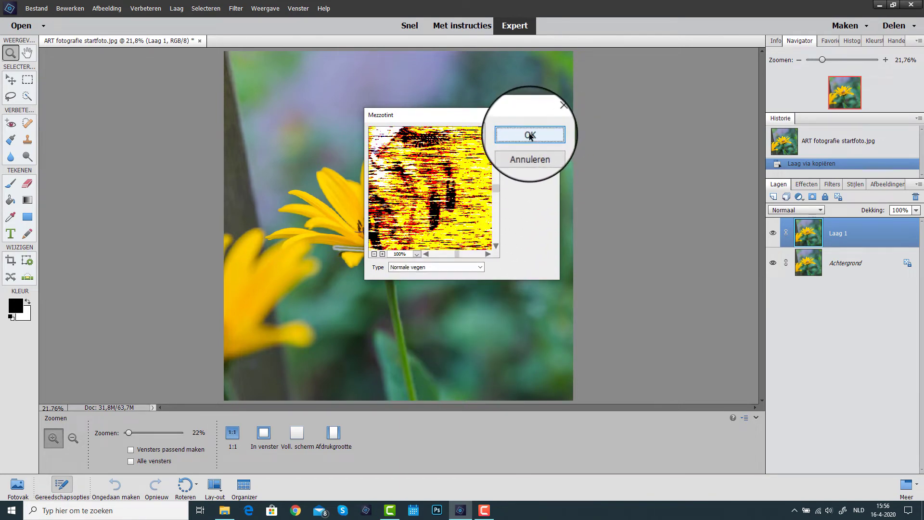
click(530, 136)
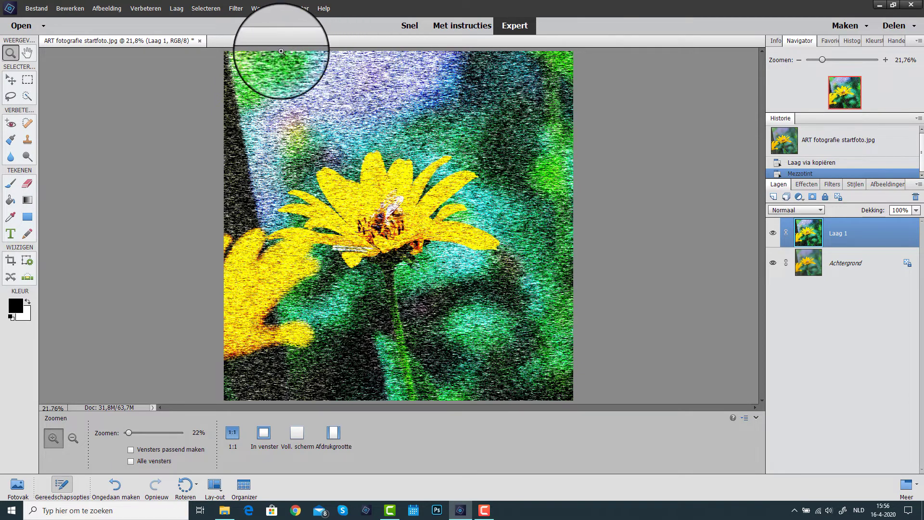
Step: Apply Radiaal vaag to 'Laag 1' with Hoeveel 100 and method Zoomen
click(235, 9)
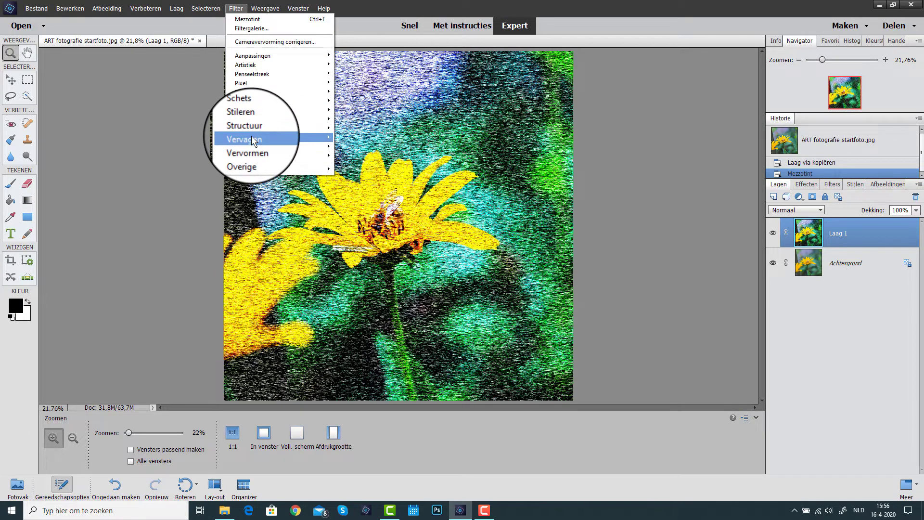
mouse_move(247, 138)
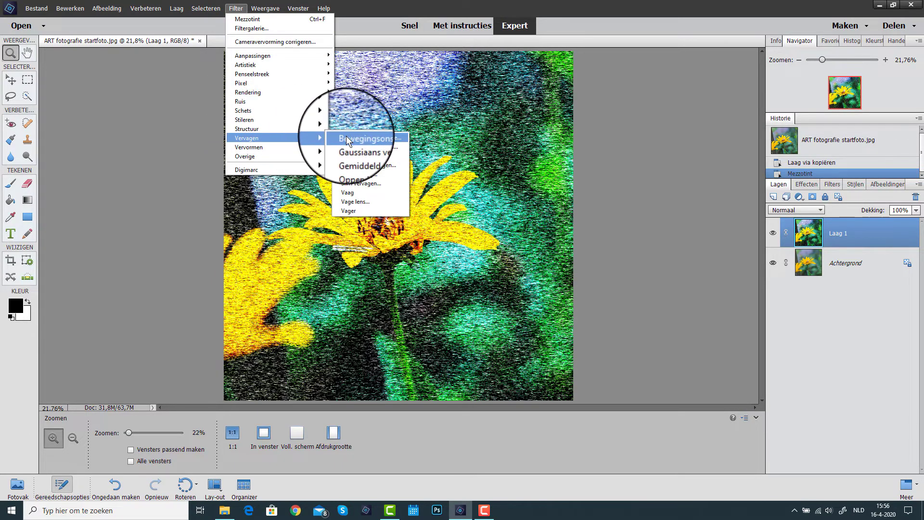
click(349, 172)
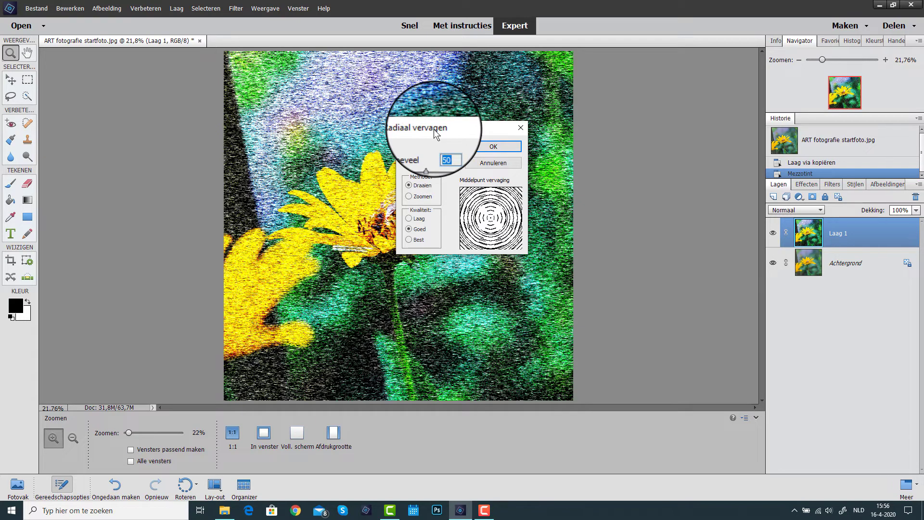
text(100)
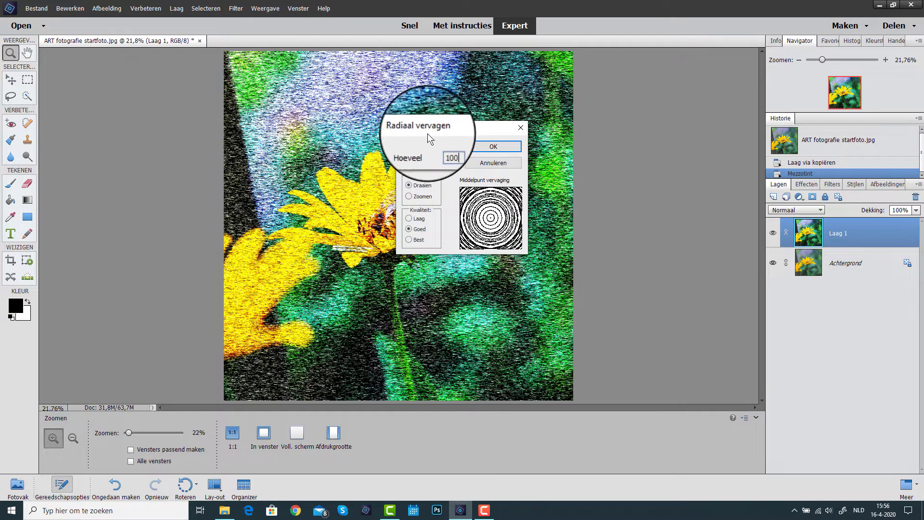
click(409, 196)
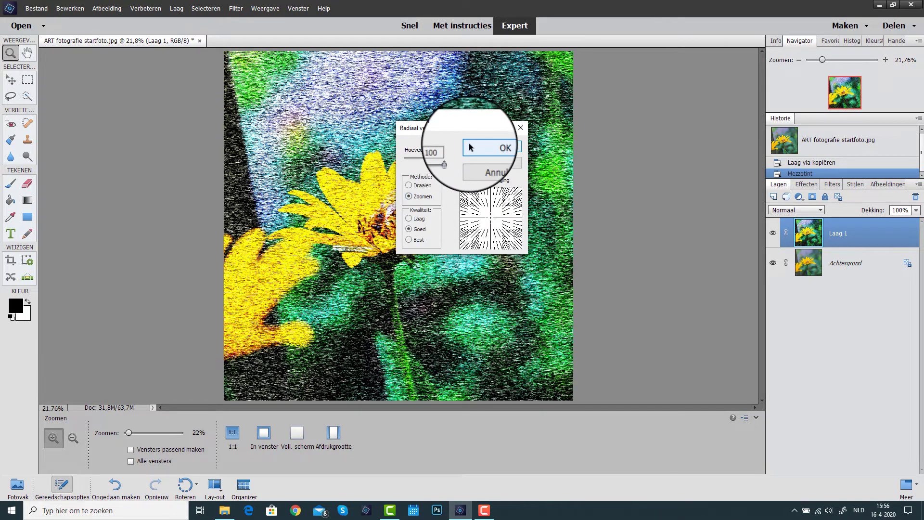
click(484, 145)
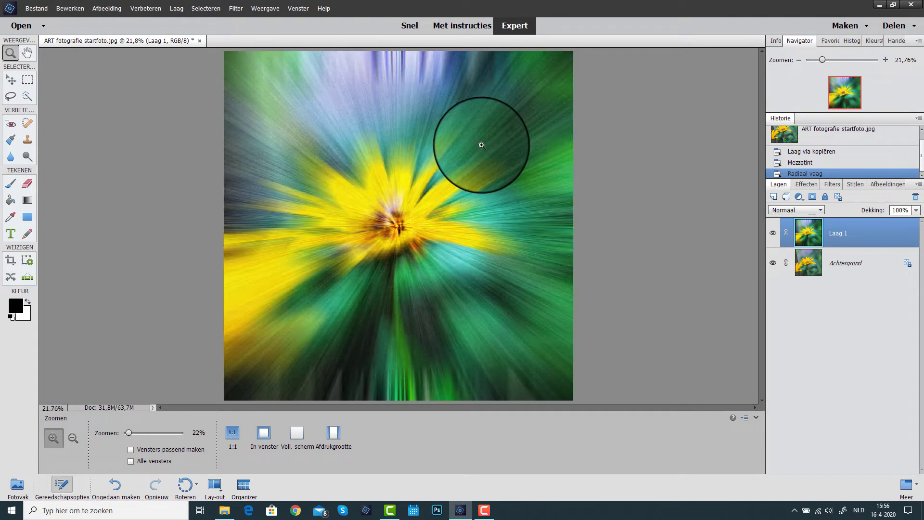
Step: Repeat the Zoomen radial blur at amount 100 twice more on 'Laag 1'
click(239, 7)
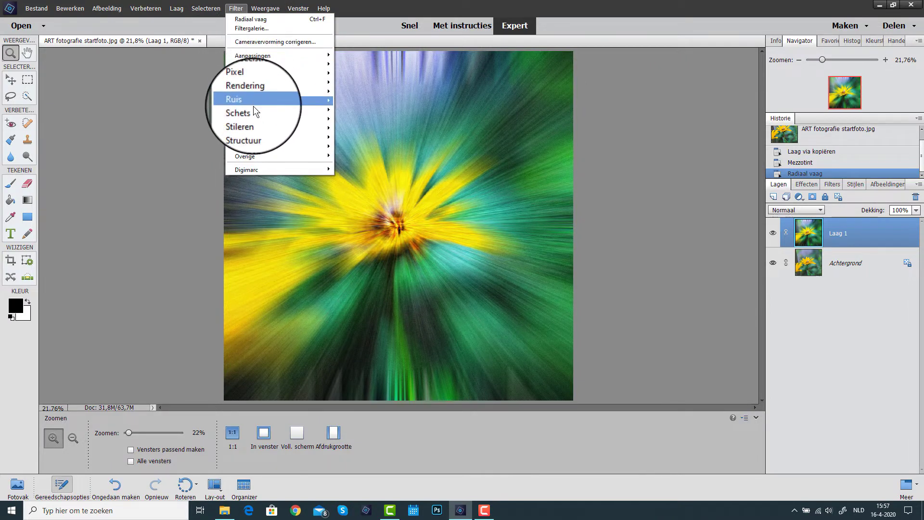
mouse_move(249, 137)
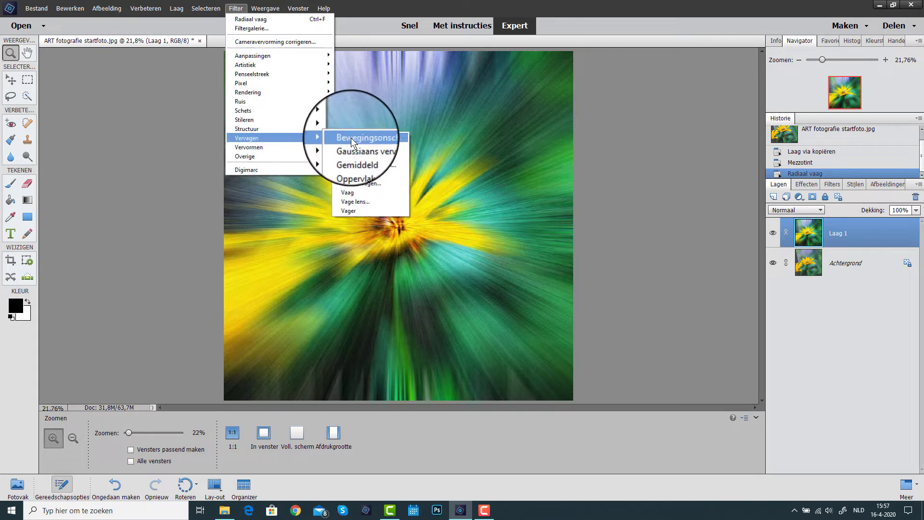
click(354, 174)
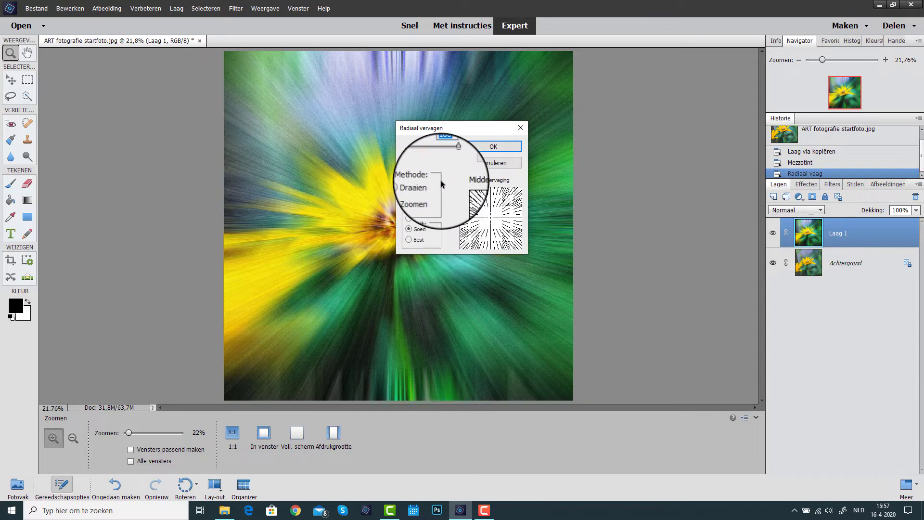
click(499, 147)
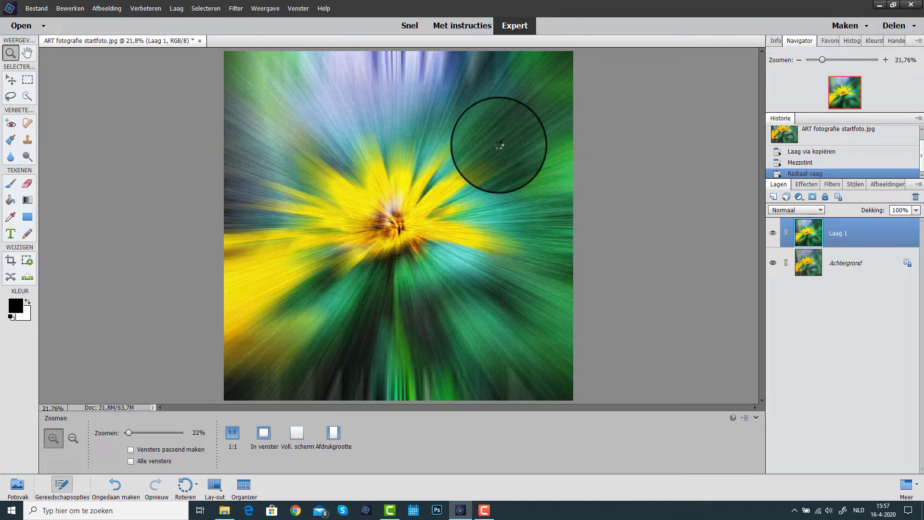
key(ctrl+f)
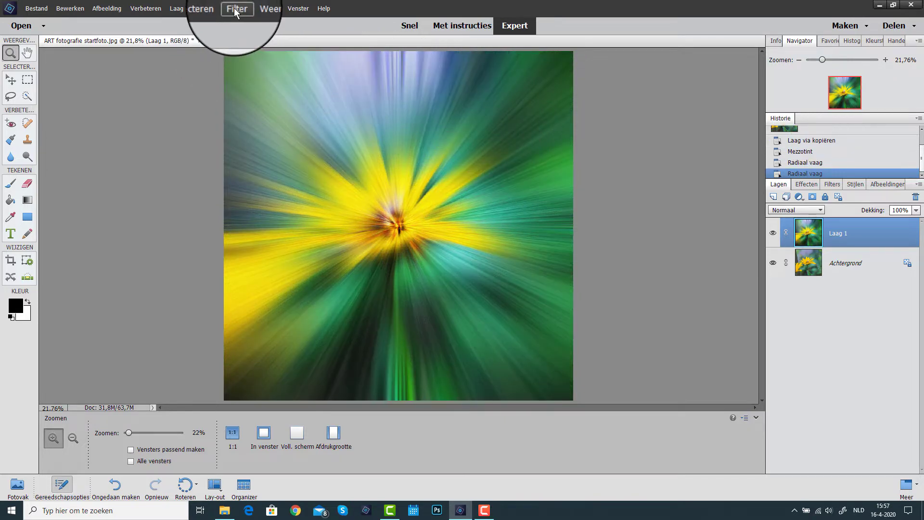
click(235, 10)
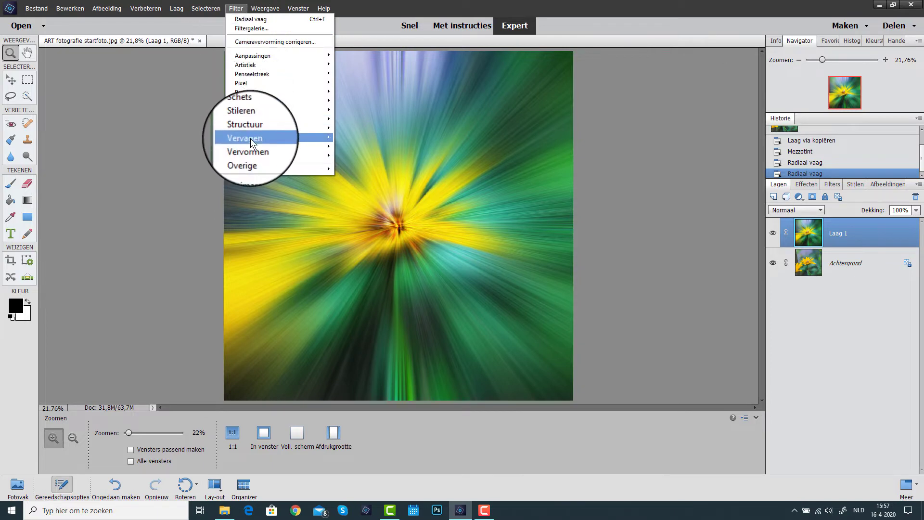
mouse_move(246, 138)
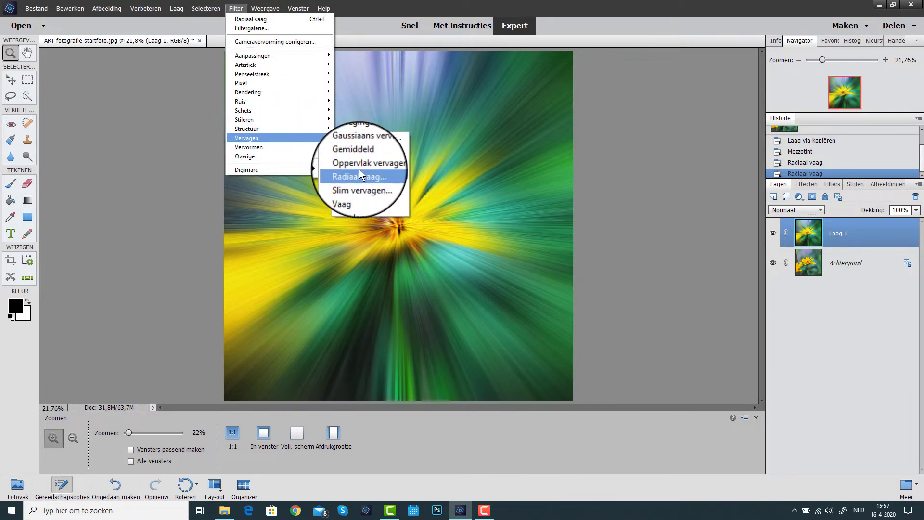
click(359, 172)
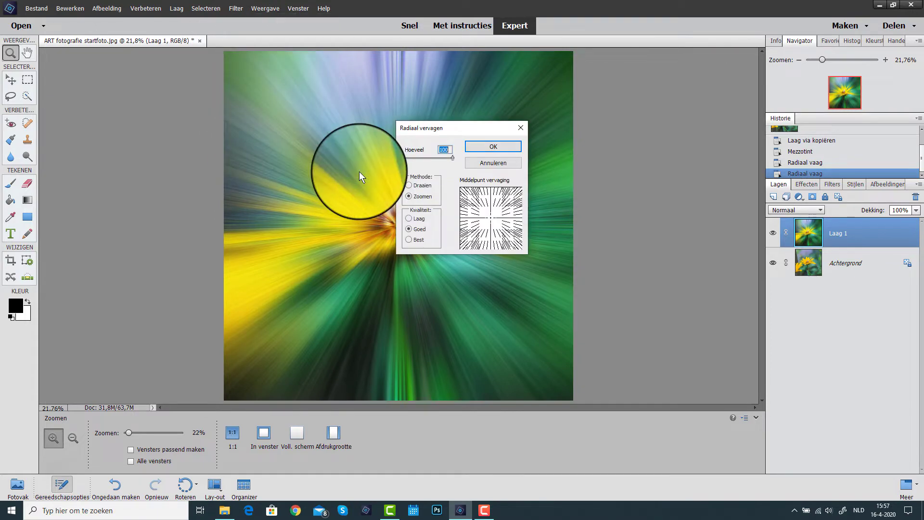
click(477, 148)
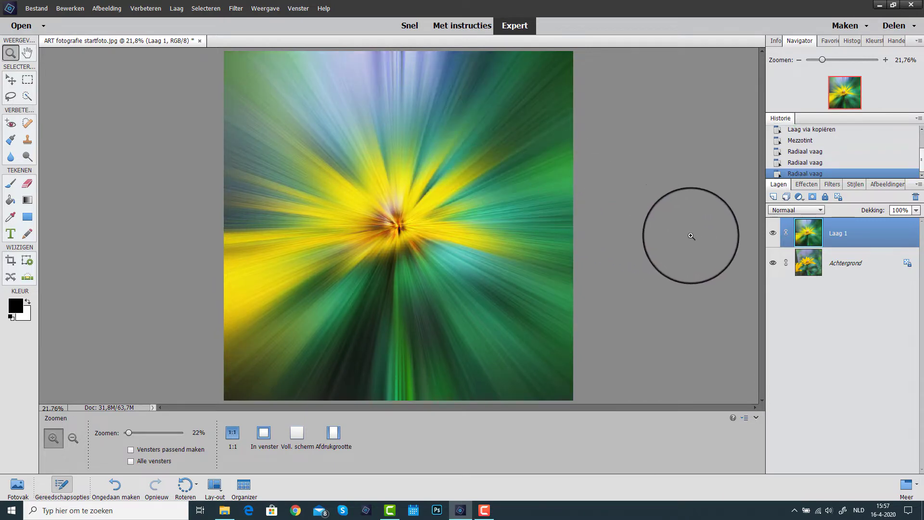
Step: Duplicate the blurred layer to 'Laag 1 kopie' and twirl it with Kronkel, adjusting Hoek
key(ctrl+j)
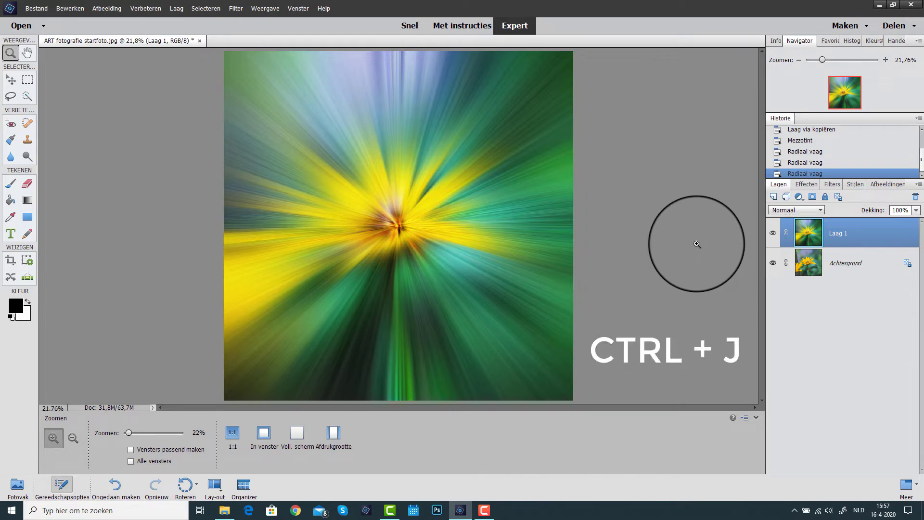
key(ctrl+j)
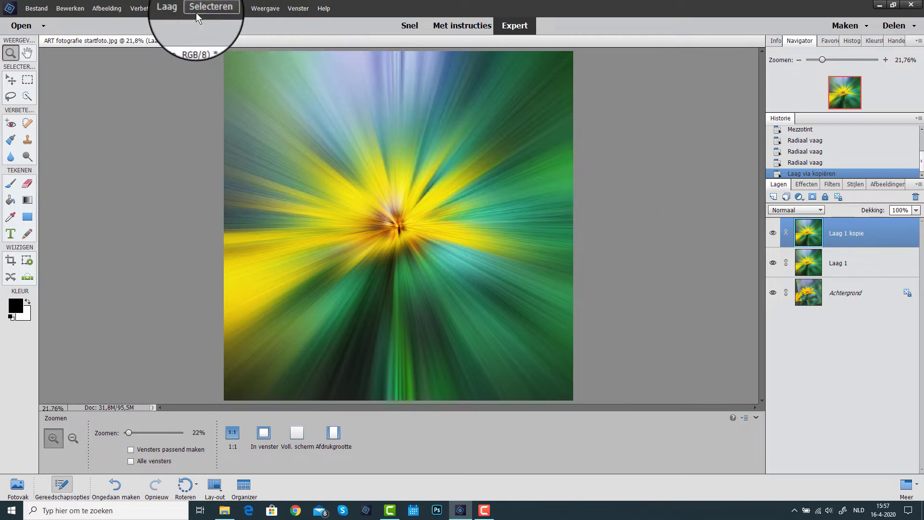
click(234, 10)
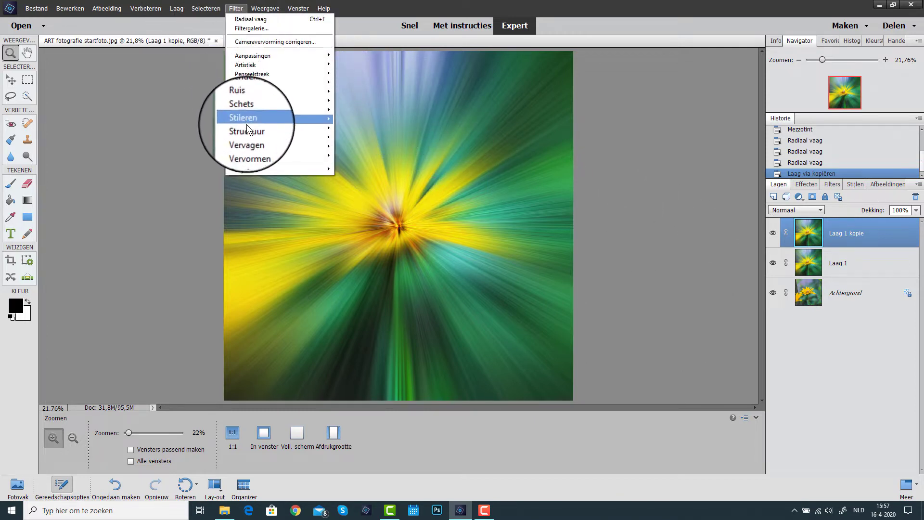
mouse_move(249, 149)
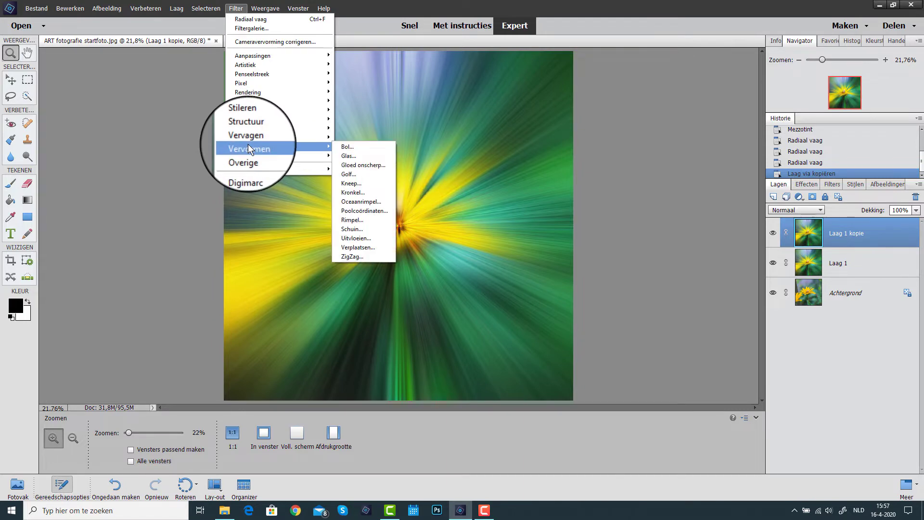
click(348, 194)
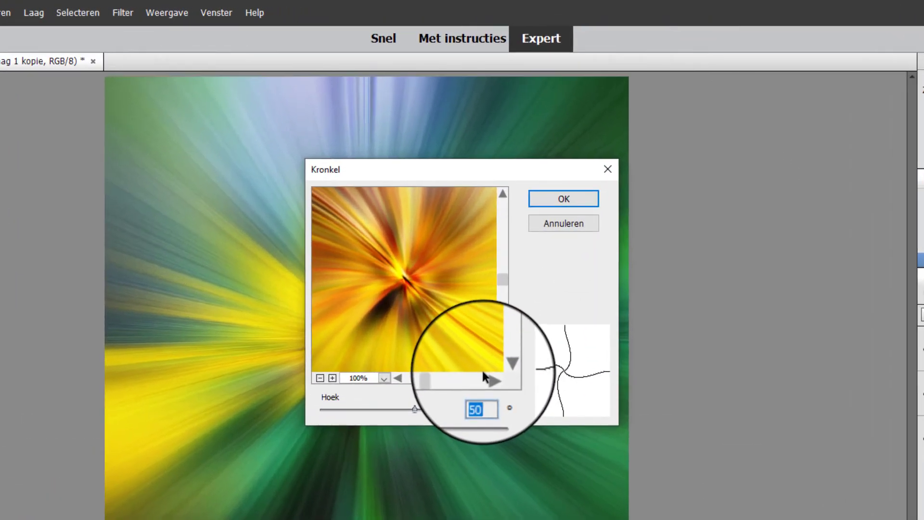
click(485, 396)
drag(485, 396, 477, 401)
text(100)
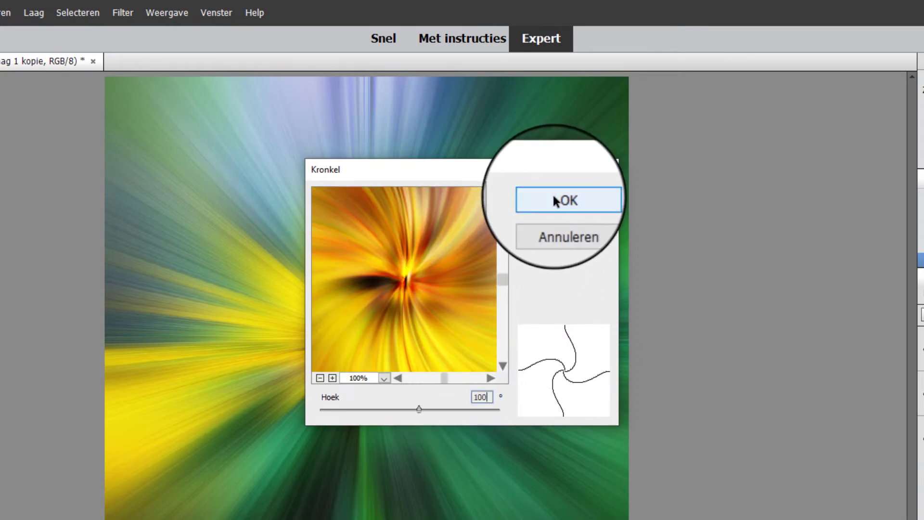
click(554, 197)
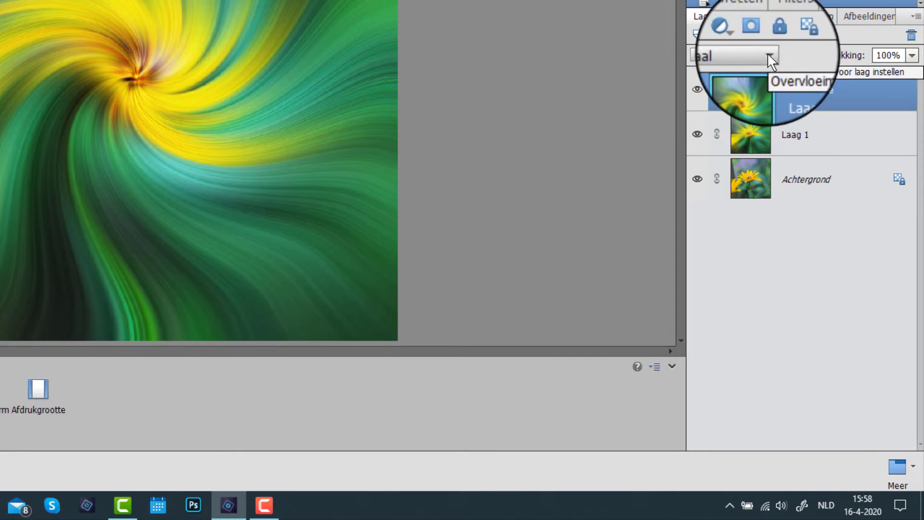
Step: Set the blend mode of 'Laag 1 kopie' to Lichter
click(768, 54)
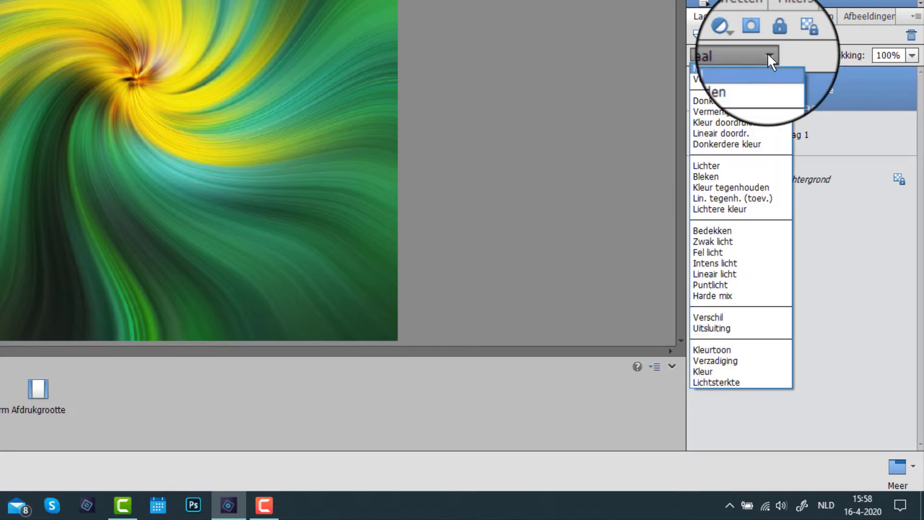
click(761, 162)
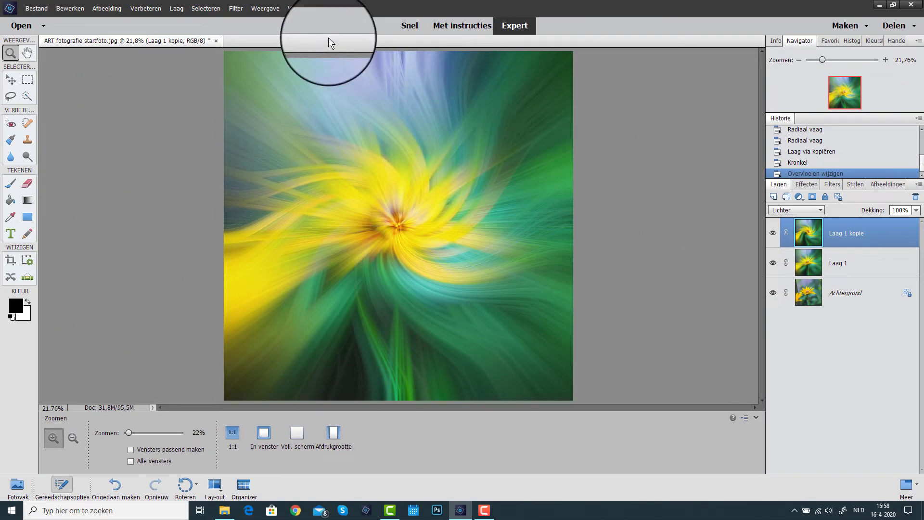
Step: Apply another Kronkel twirl at Hoek 100 to 'Laag 1 kopie'
click(234, 8)
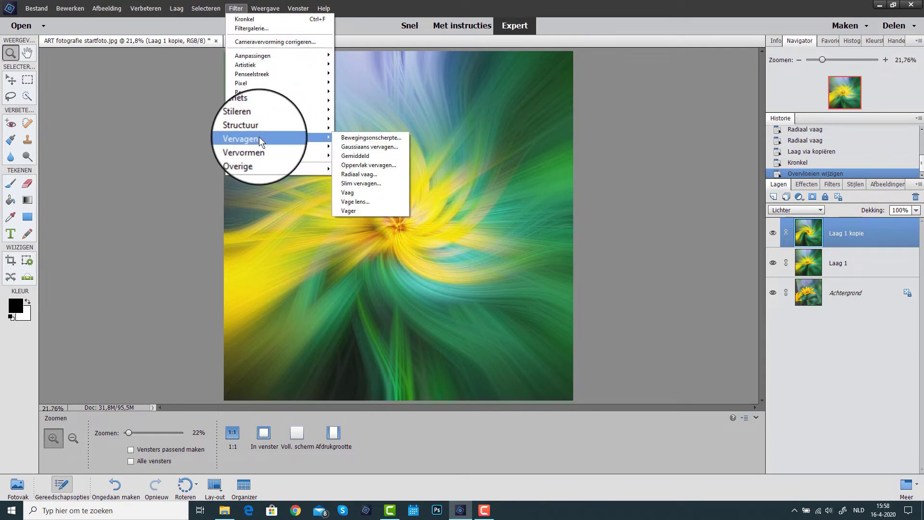
mouse_move(250, 148)
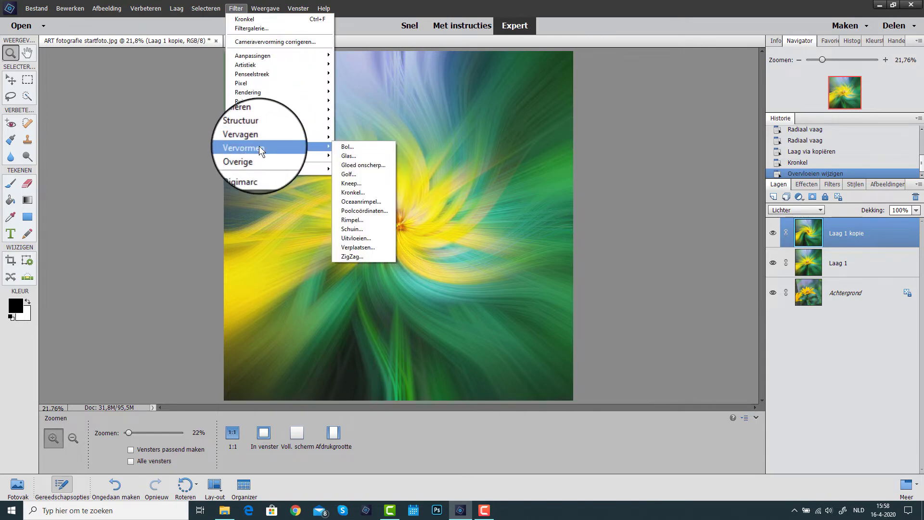
click(368, 193)
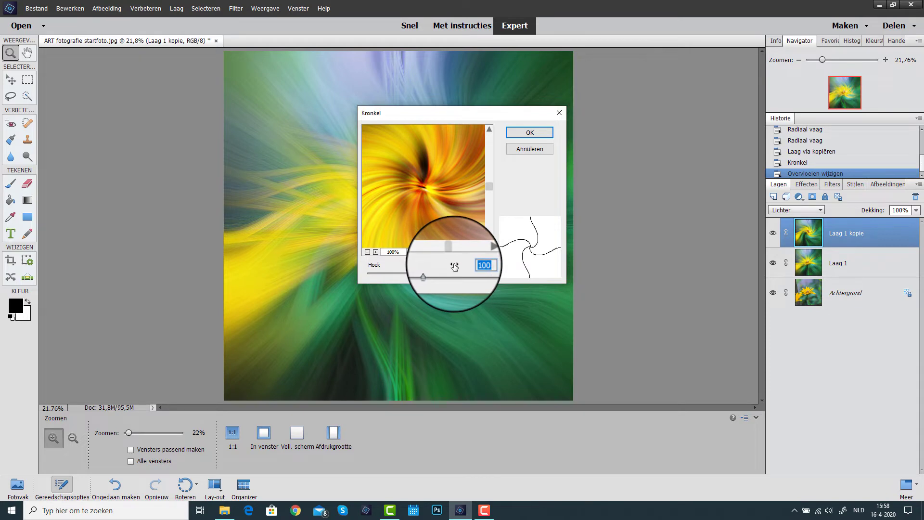
click(529, 133)
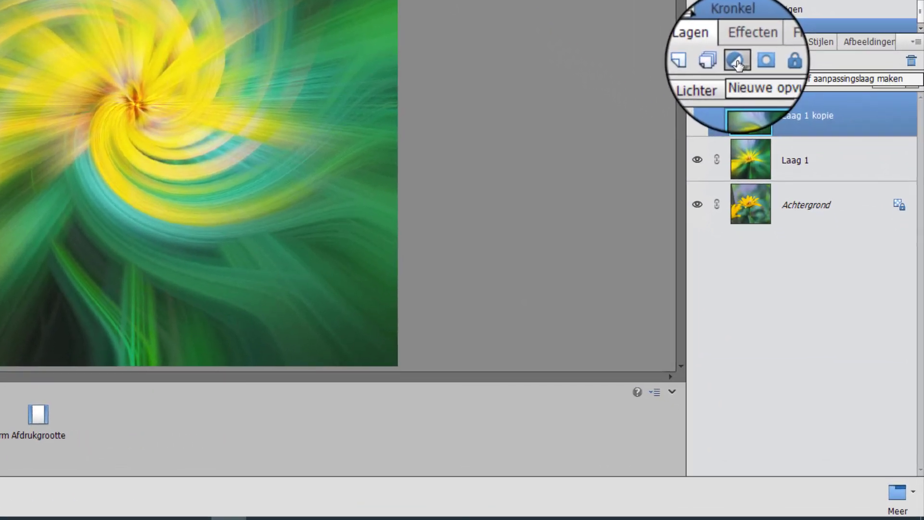
Step: Add a Fotofilter adjustment layer using Koel filter (80) at about 35% density
click(736, 60)
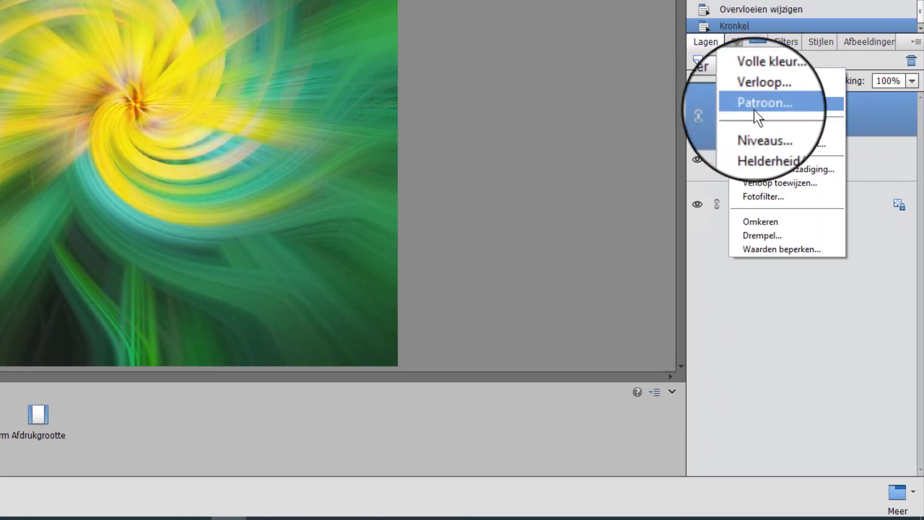
click(763, 200)
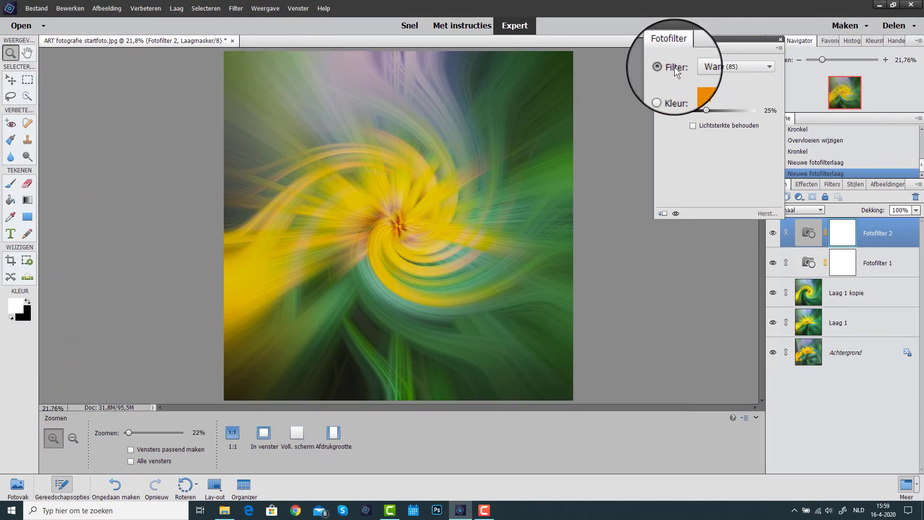
click(737, 67)
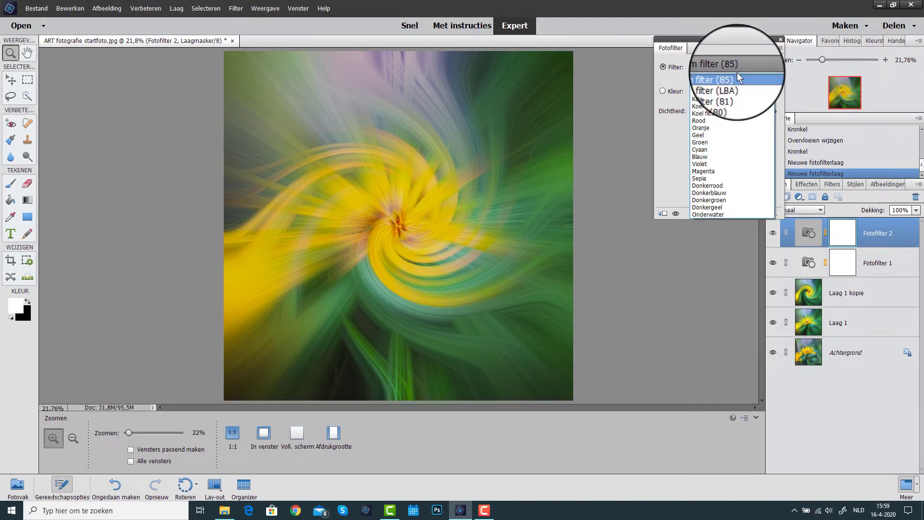
click(732, 97)
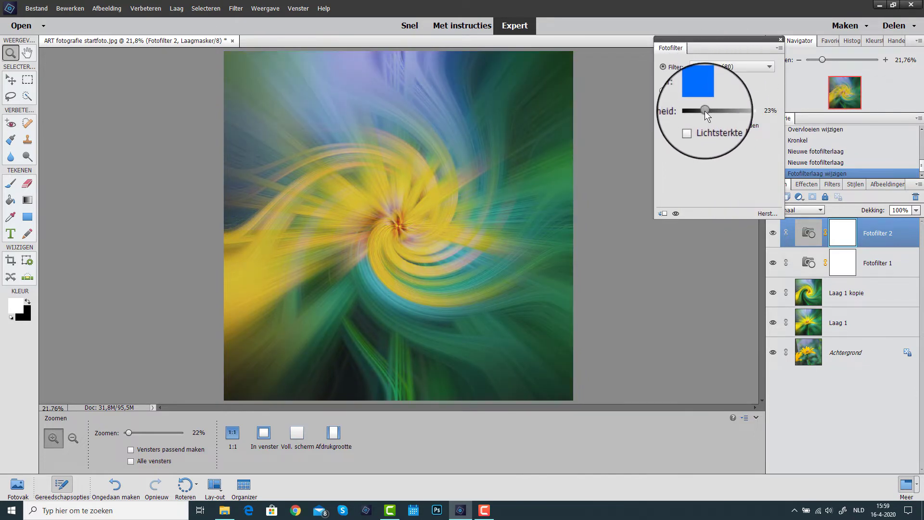
drag(705, 111, 713, 114)
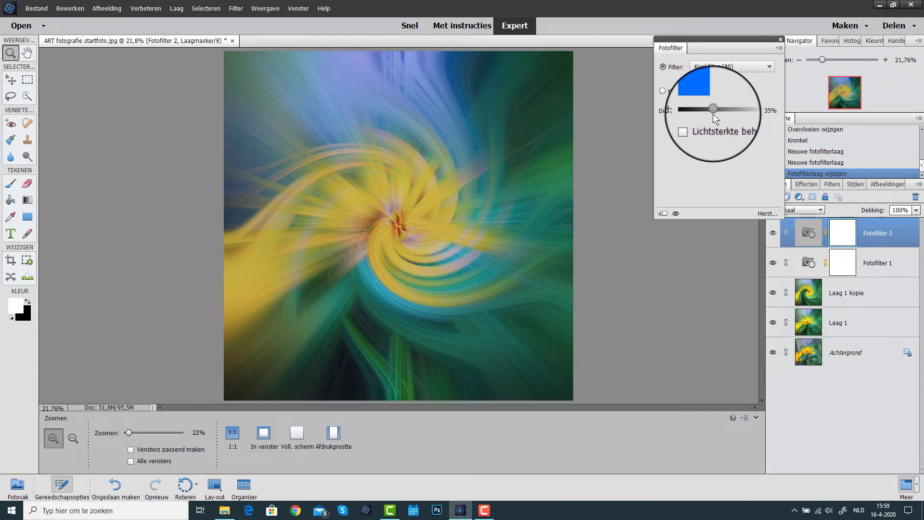
click(781, 39)
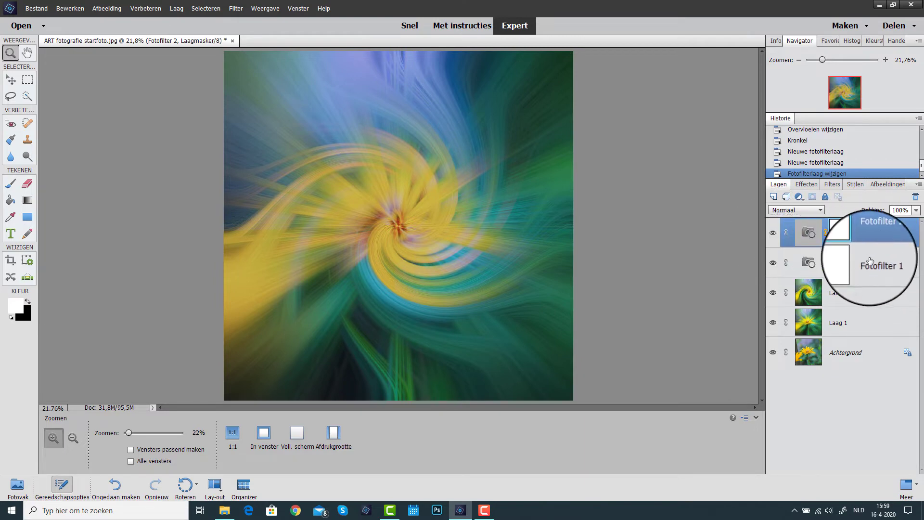
Step: Select all layers from Achtergrond to Fotofilter 2 and merge them with Eén laag maken
click(874, 356)
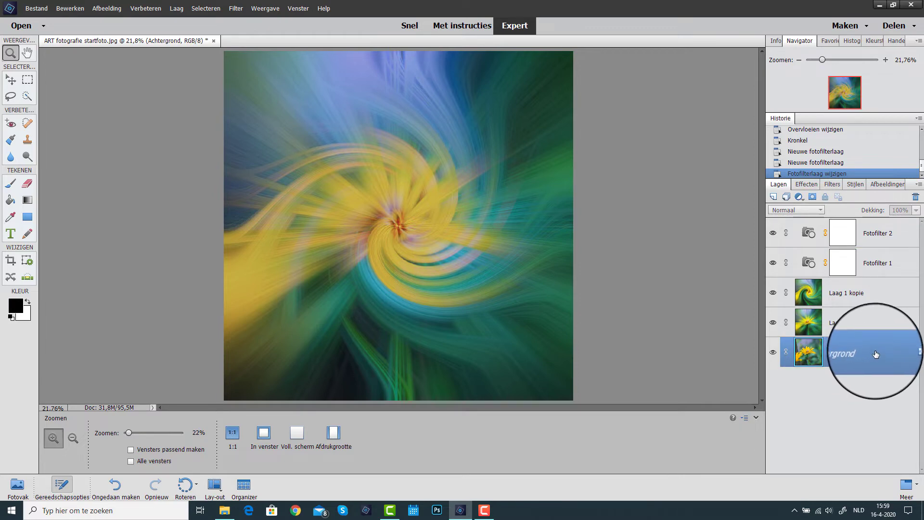
shift+click(884, 235)
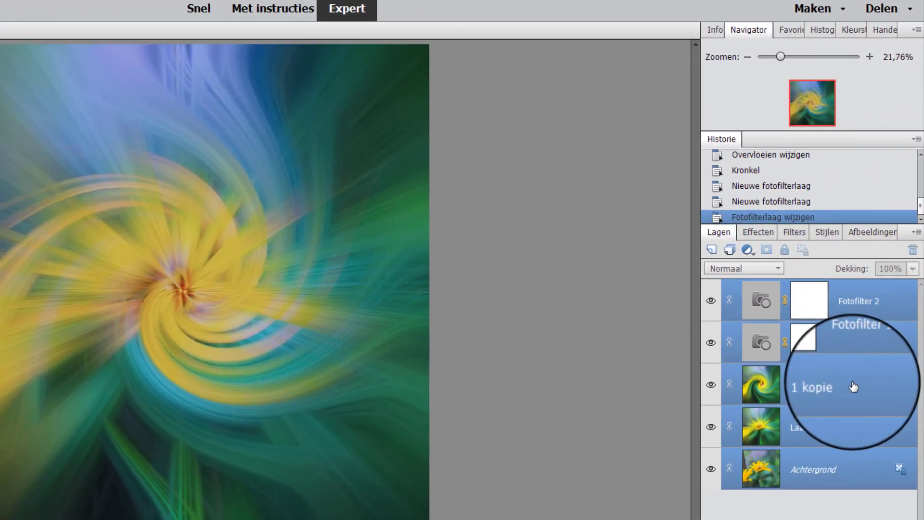
right_click(874, 292)
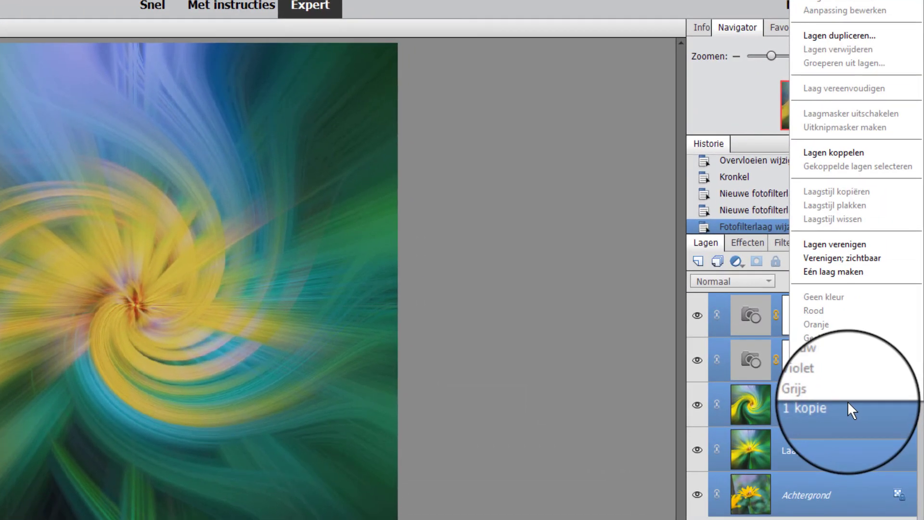
click(843, 270)
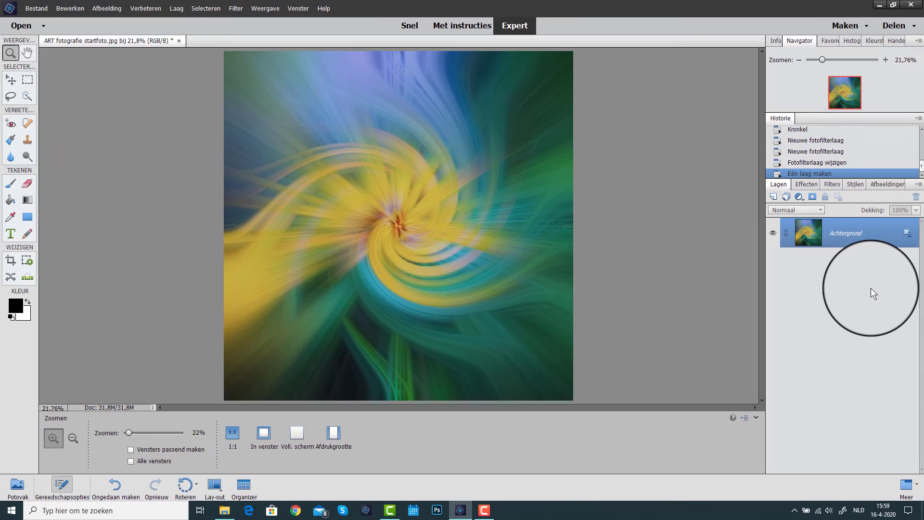
Step: Choose the Verloop tool with the Voorgrond naar transparant preset in Bedekken mode
click(27, 201)
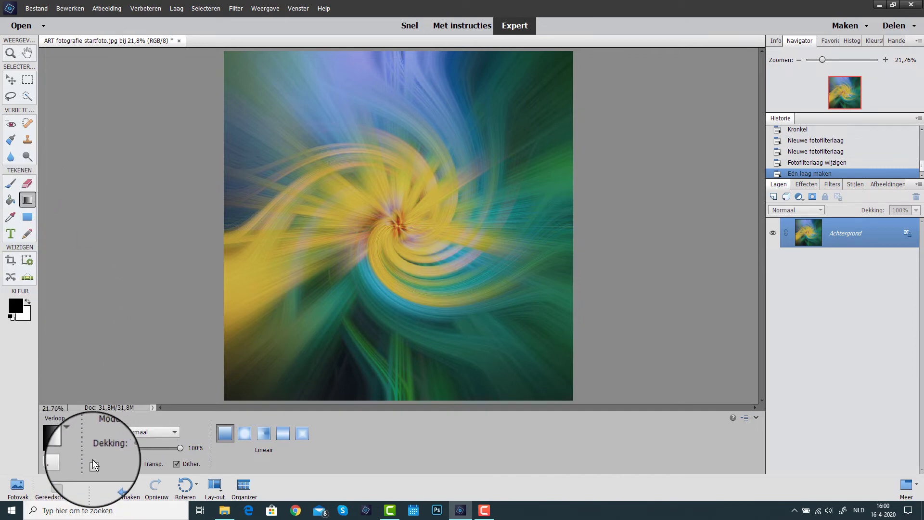
click(73, 440)
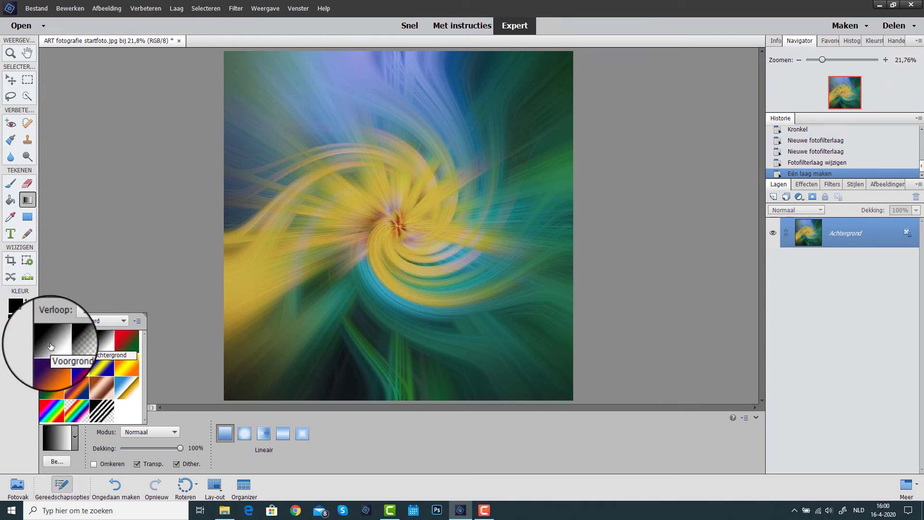
click(155, 373)
click(175, 432)
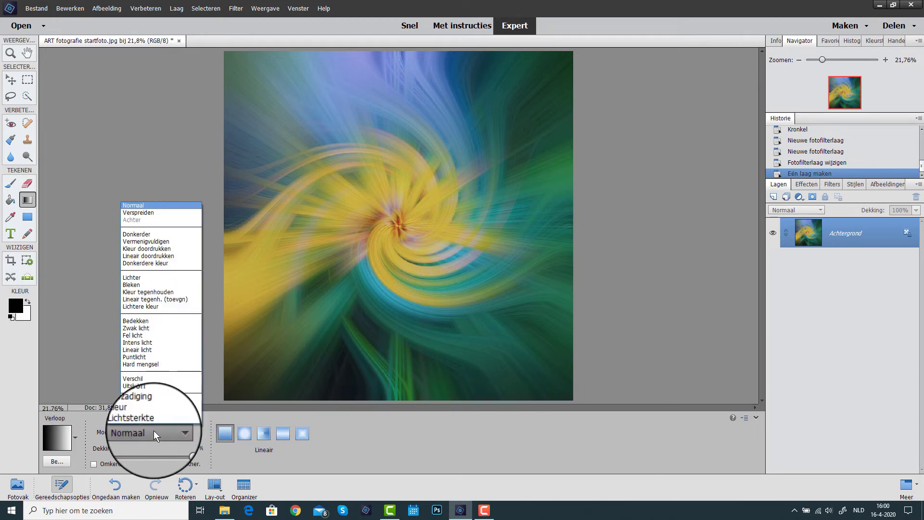
click(146, 324)
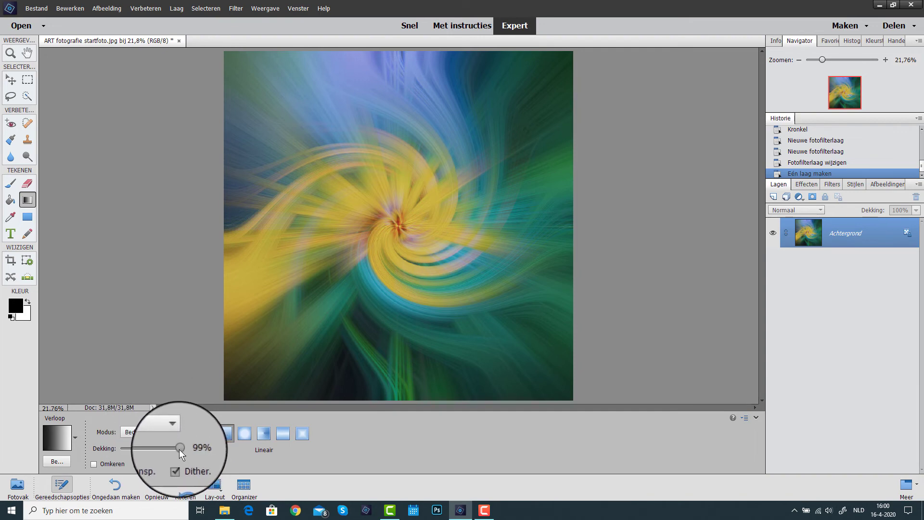
Step: Set the gradient to 50% opacity, Omkeren enabled, and the Radiaal shape
drag(180, 449, 149, 451)
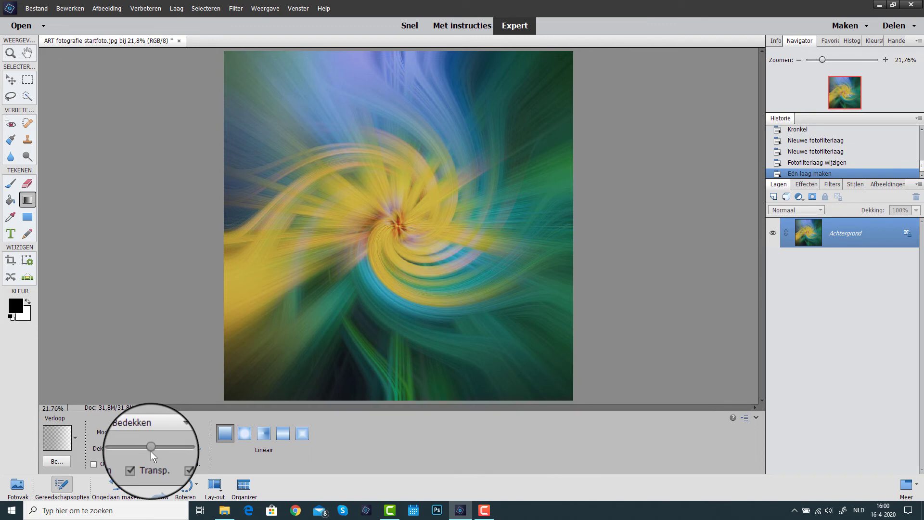
click(95, 466)
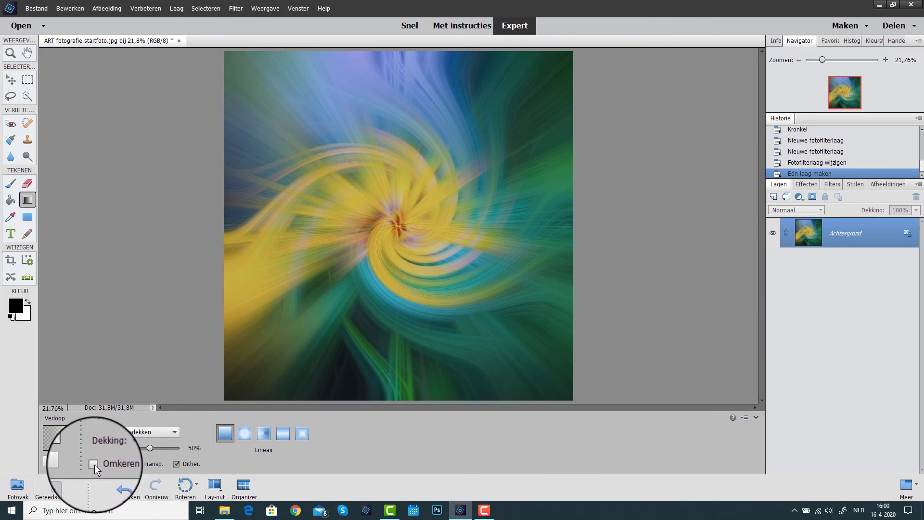
click(93, 464)
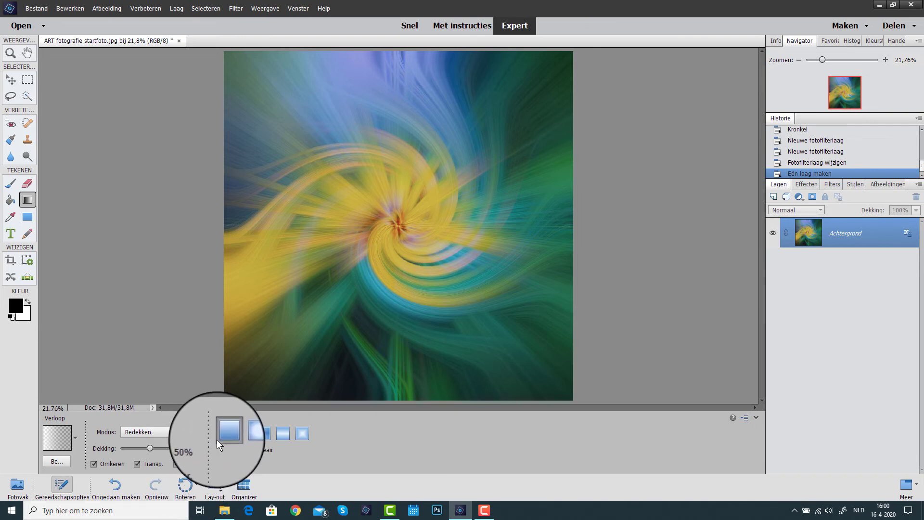
click(244, 432)
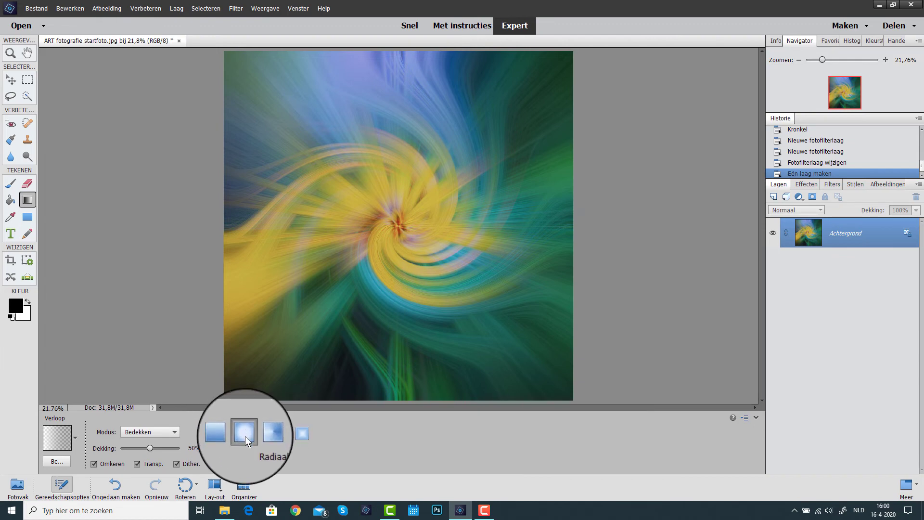
Step: Drag the reversed radial gradient outward from the swirl centre, redrawing it once to darken the edges
drag(351, 279, 253, 416)
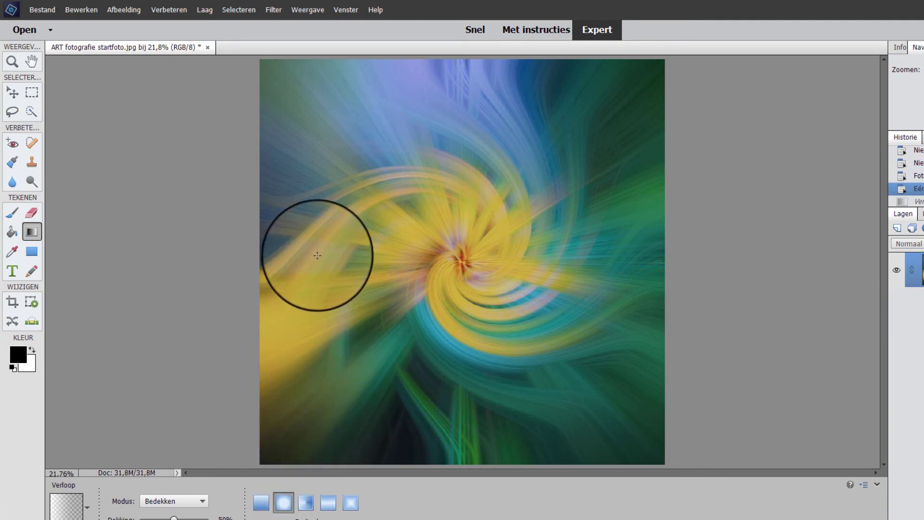
drag(298, 258, 591, 258)
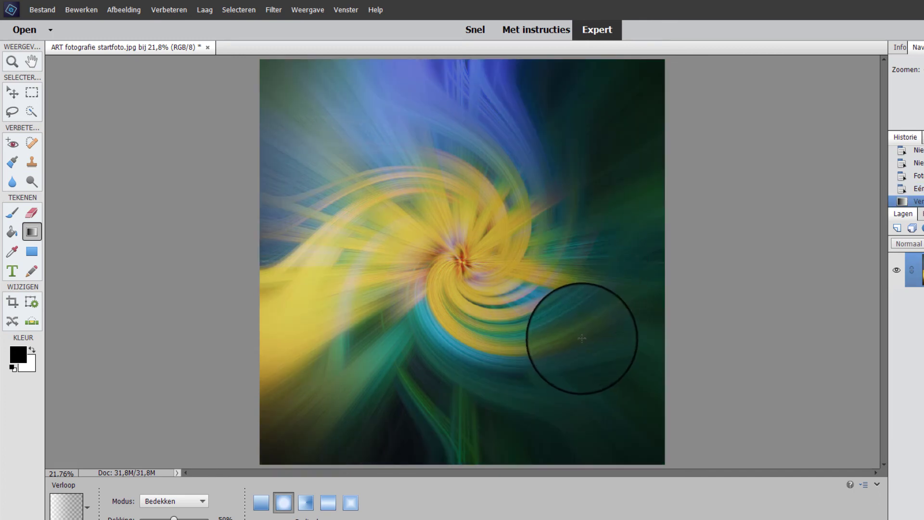